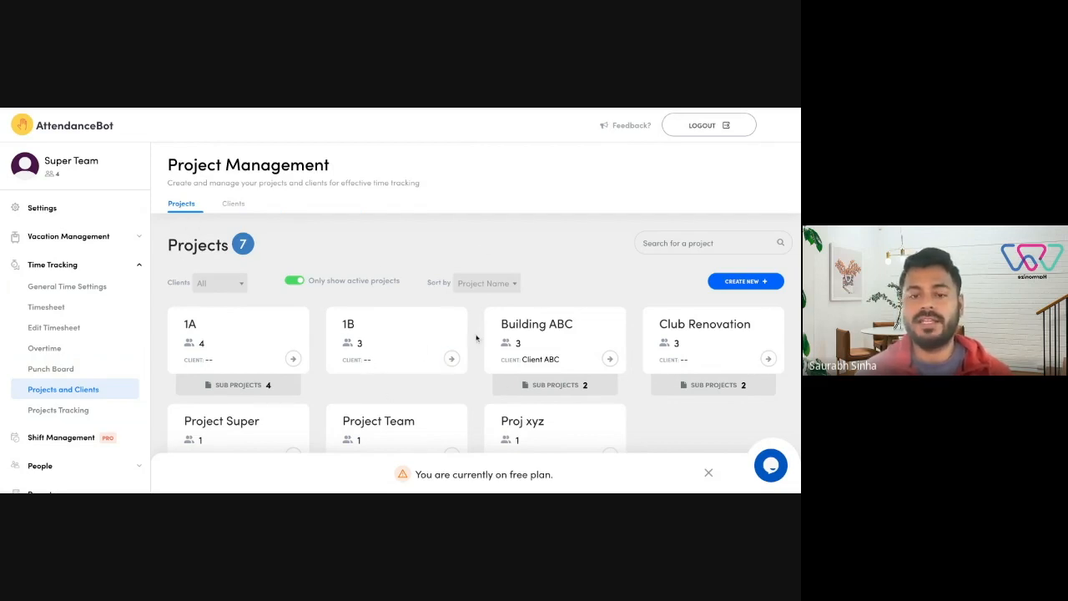
# Start a new project named "Project zx" and leave its optional description empty.
pyautogui.click(731, 282)
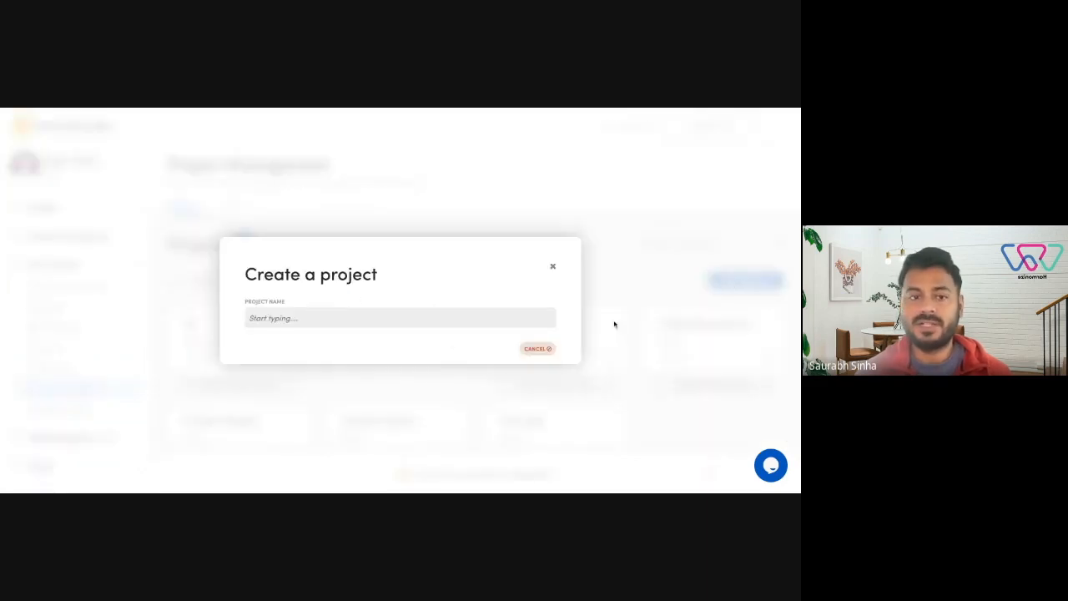
pyautogui.click(387, 319)
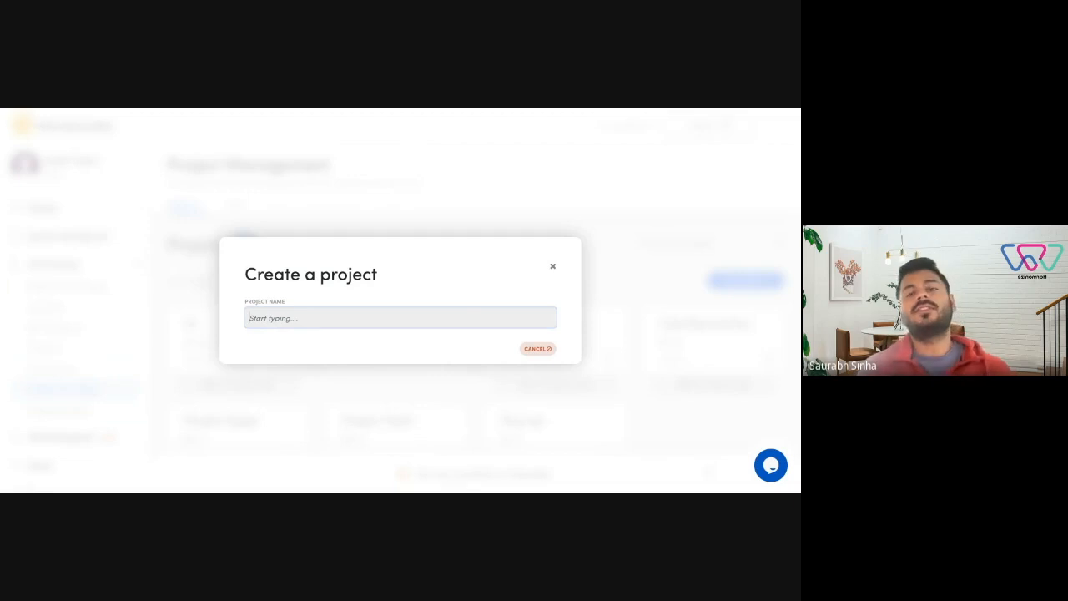
pyautogui.write('Pro')
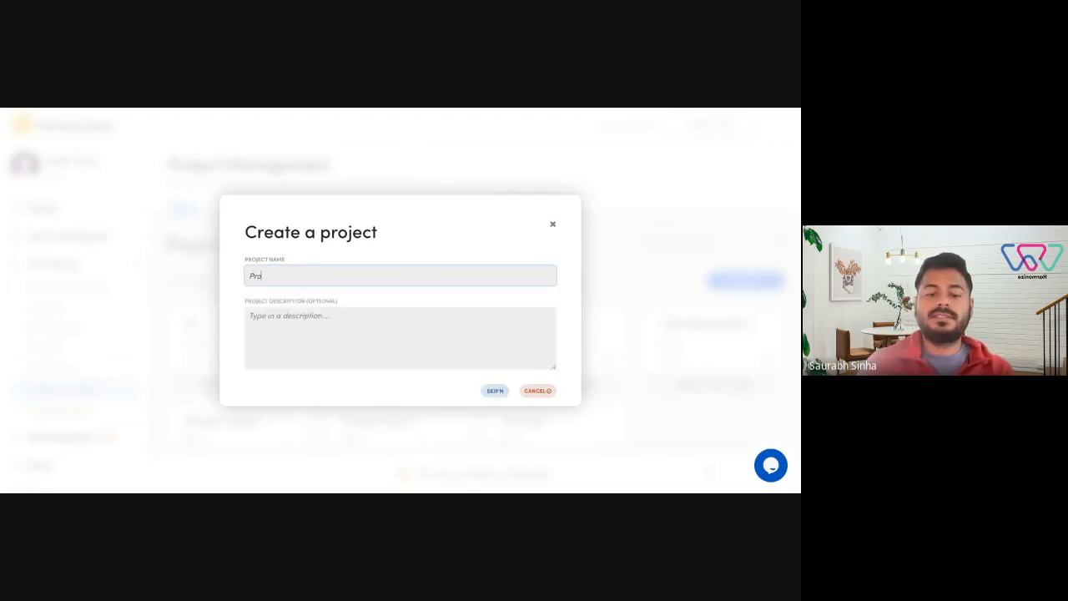
pyautogui.write('ject zx')
pyautogui.click(337, 321)
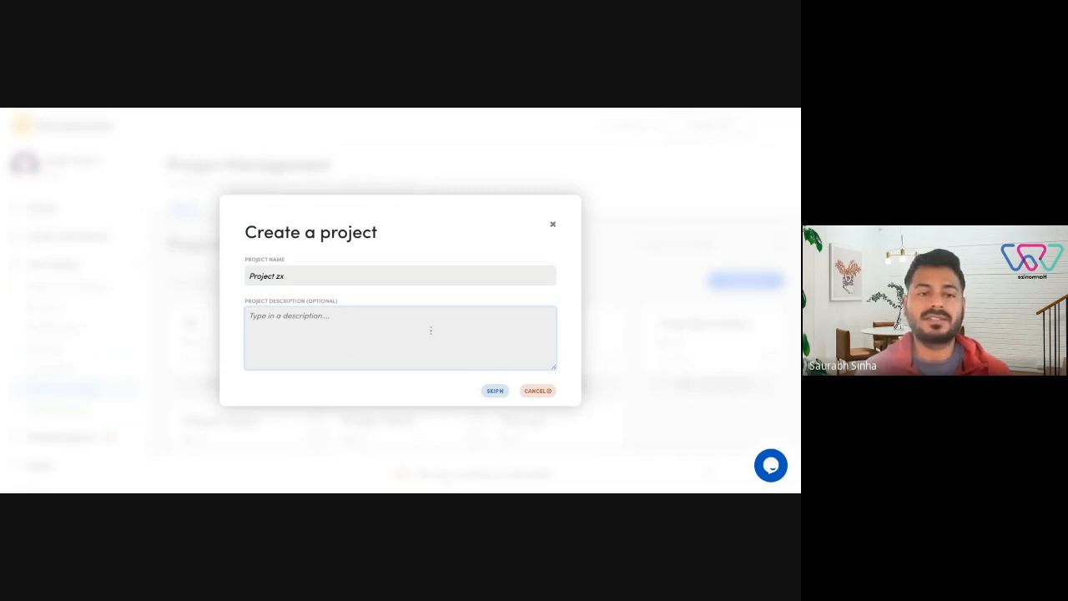
pyautogui.click(494, 390)
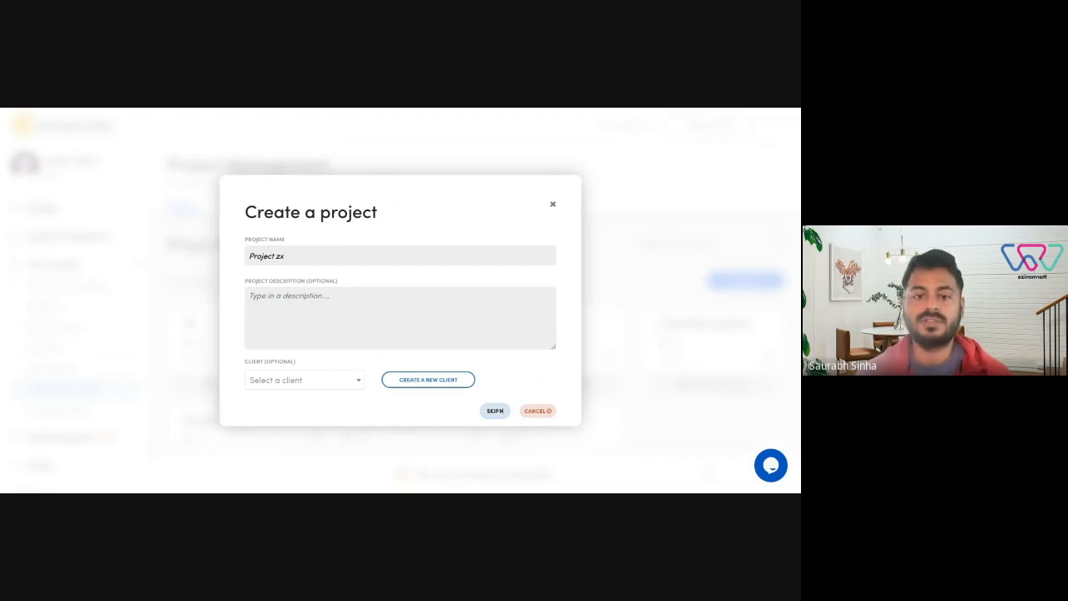
# Create a new client named "Client ZX" from within the project form.
pyautogui.click(414, 379)
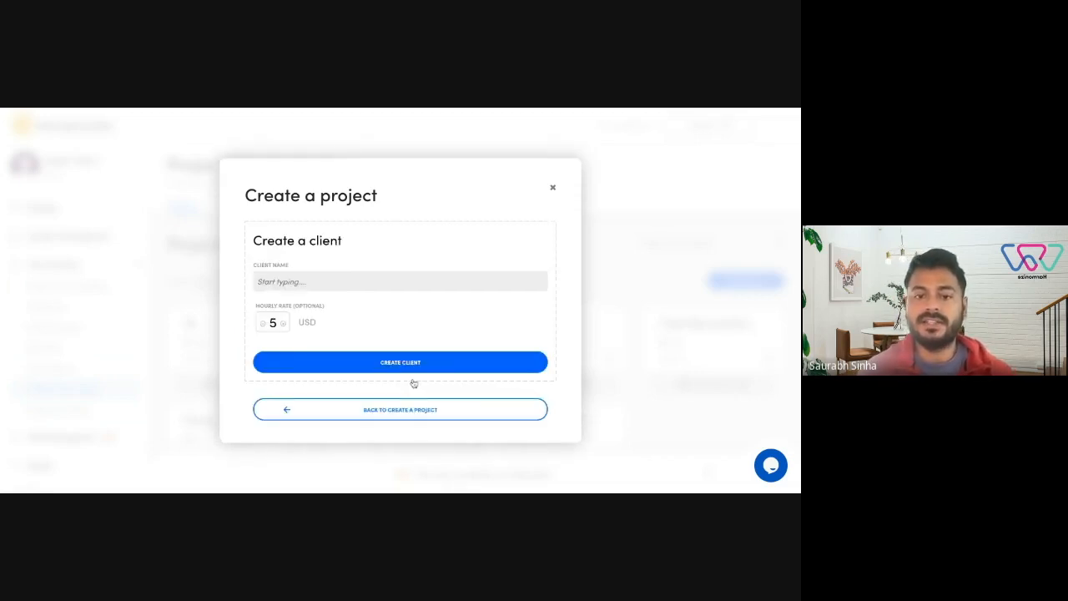
pyautogui.write('P')
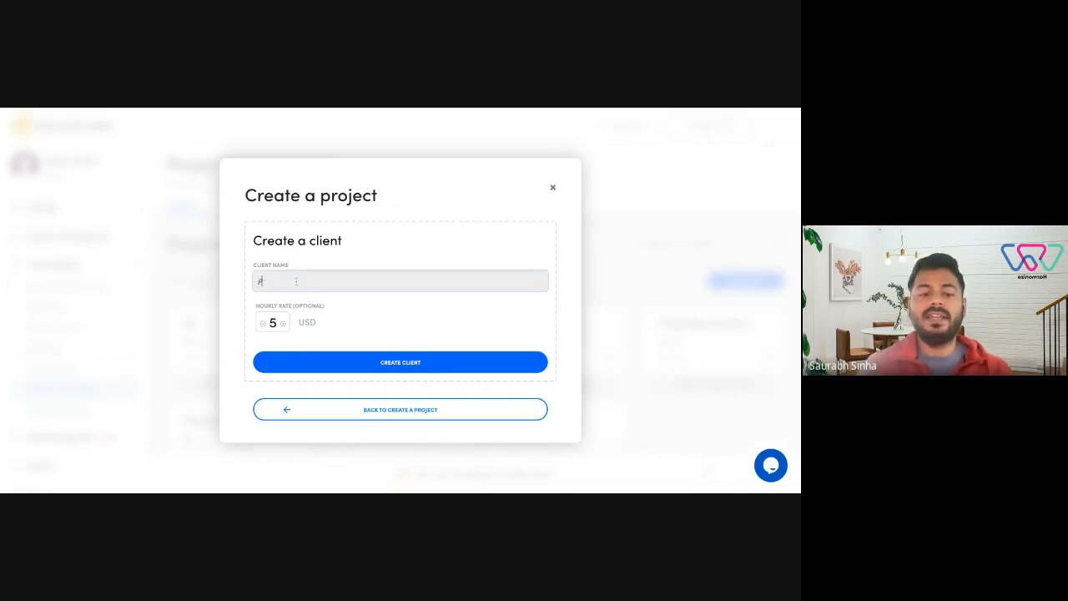
pyautogui.press('BackSpace')
pyautogui.write('Cli')
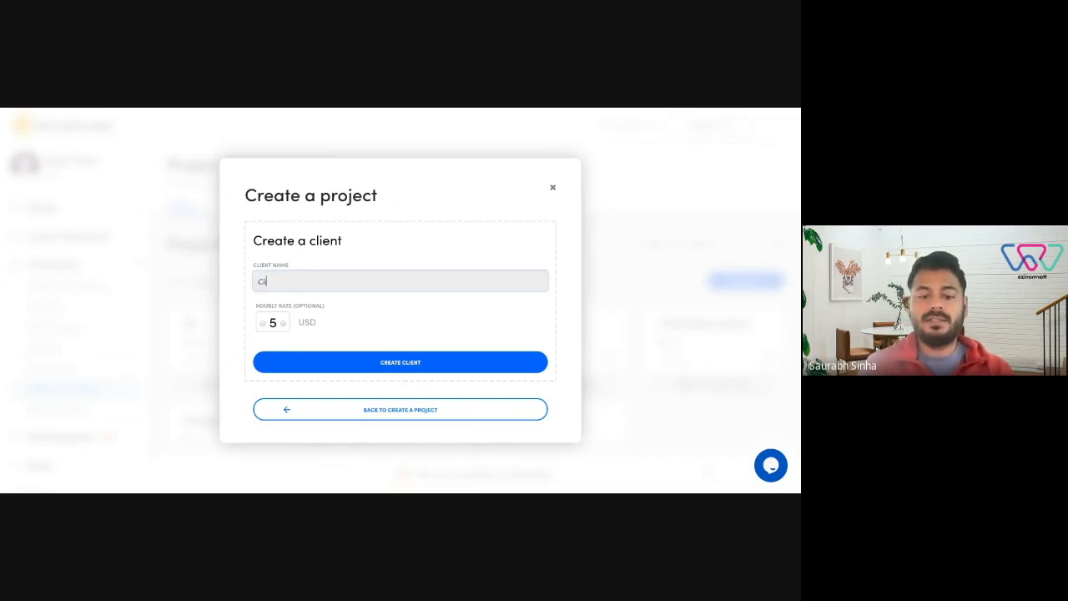
pyautogui.write('ent 2X')
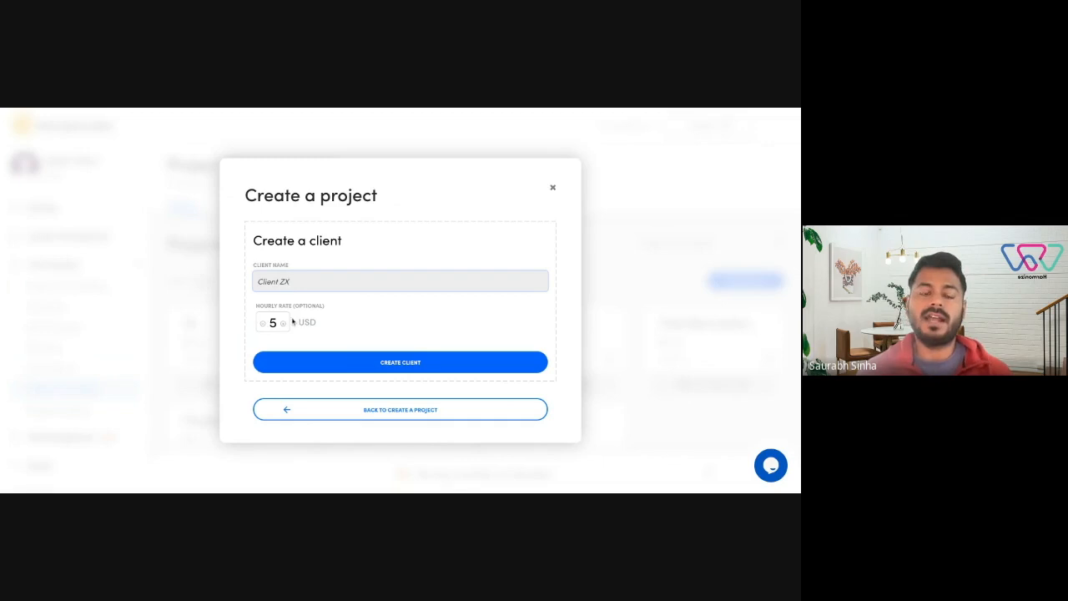
pyautogui.click(398, 364)
# Set the project's client to "Client zx" and its assignment setting to Managed Assign.
pyautogui.click(339, 381)
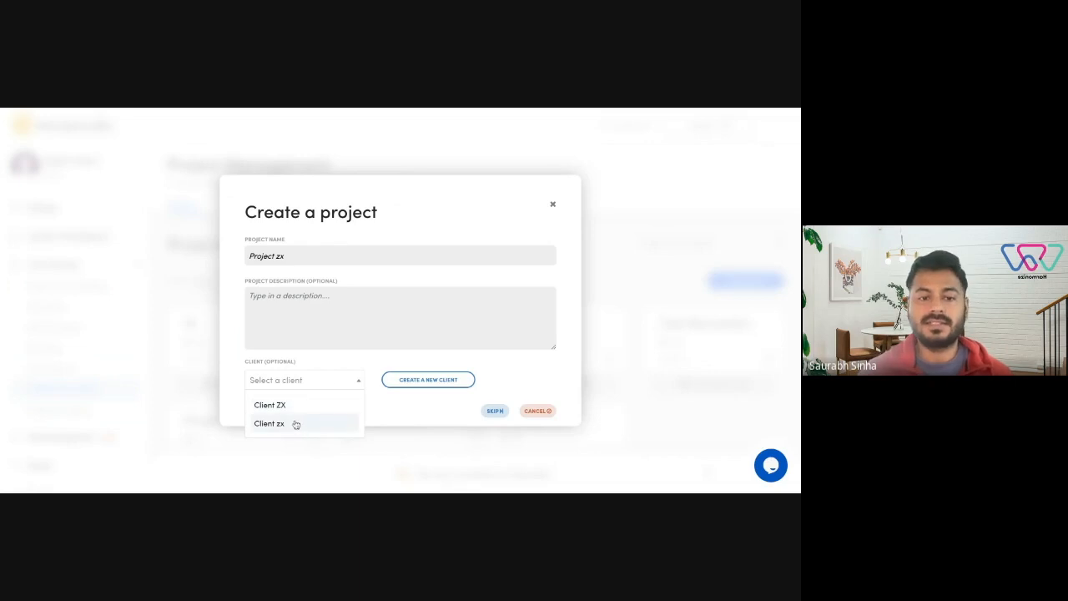
pyautogui.click(296, 425)
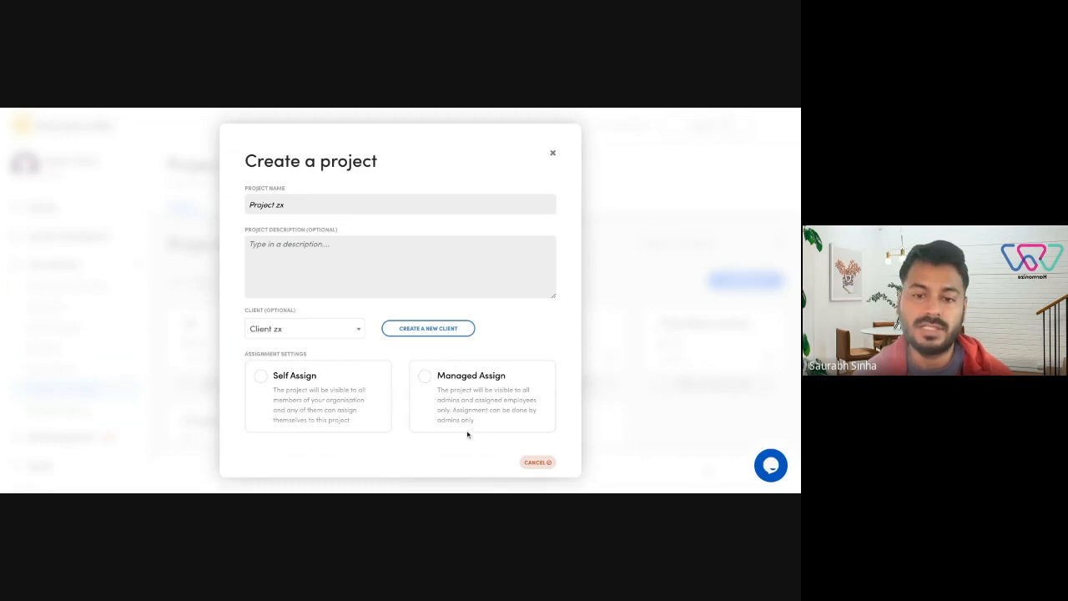
pyautogui.click(427, 377)
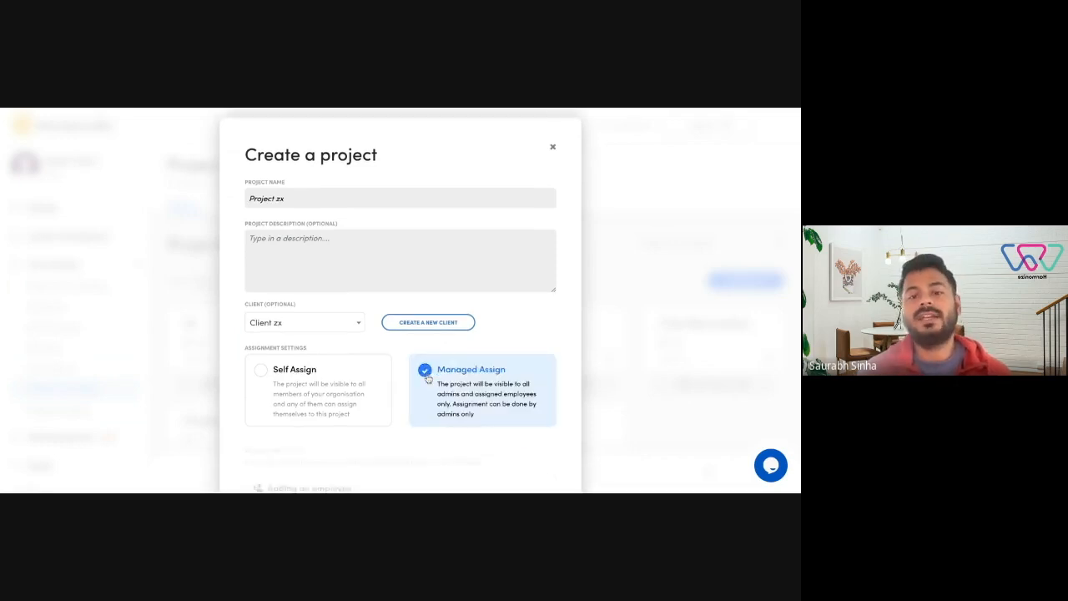
# Assign the second employee in the employee list to the project and create the project.
pyautogui.scroll(-2, 524, 327)
pyautogui.scroll(-1, 524, 327)
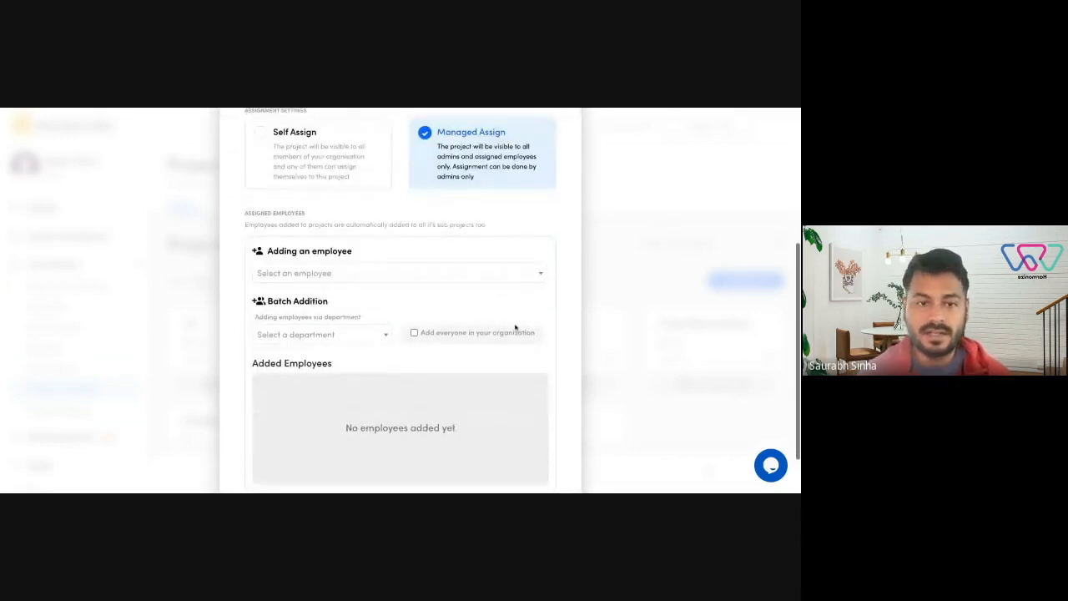
pyautogui.click(324, 277)
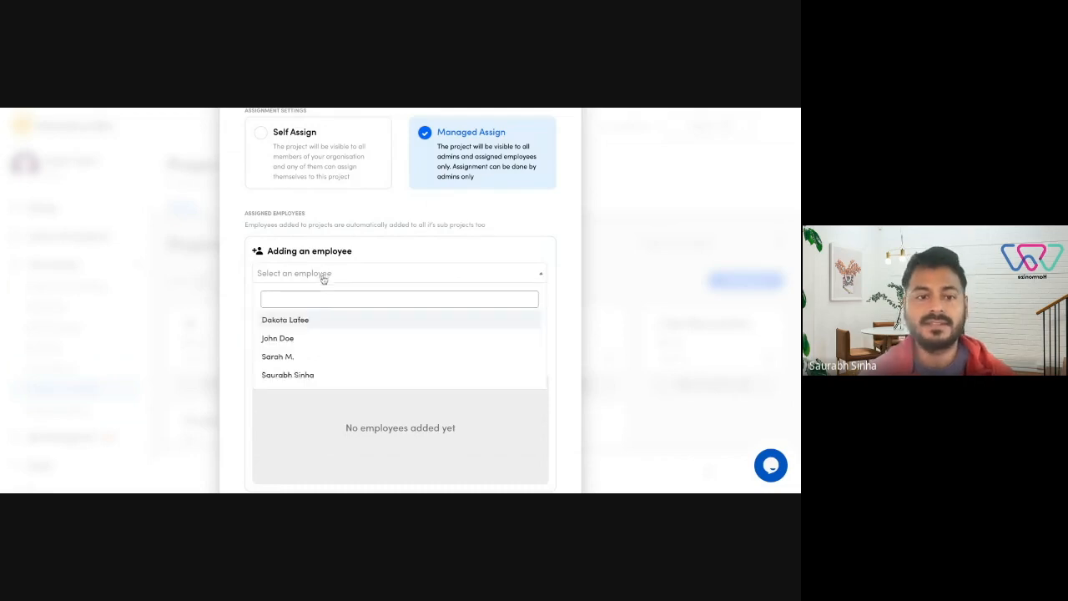
pyautogui.click(260, 278)
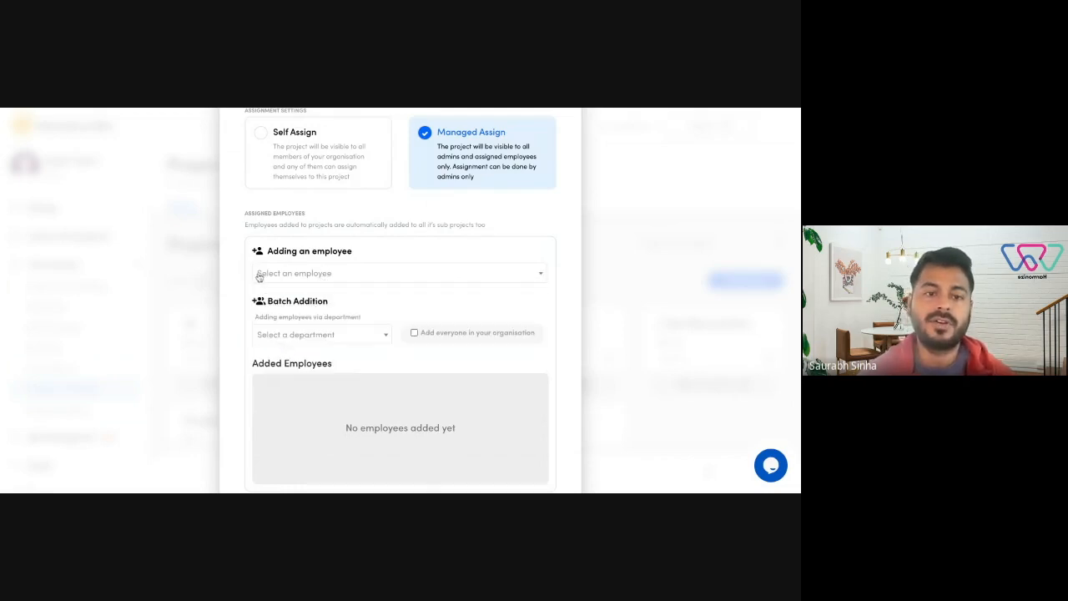
pyautogui.click(297, 337)
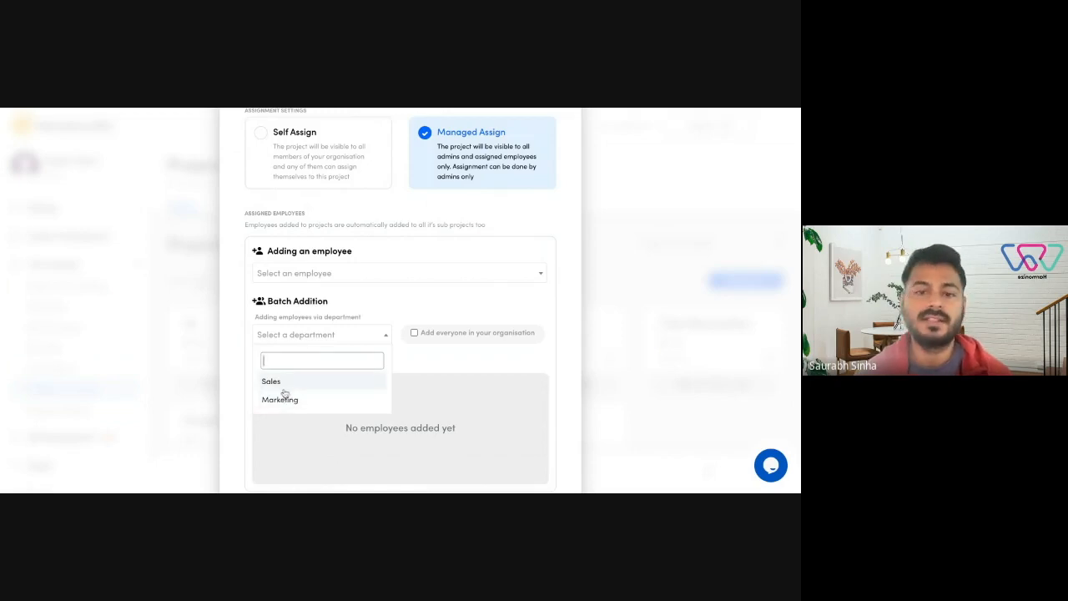
pyautogui.click(299, 289)
pyautogui.click(286, 275)
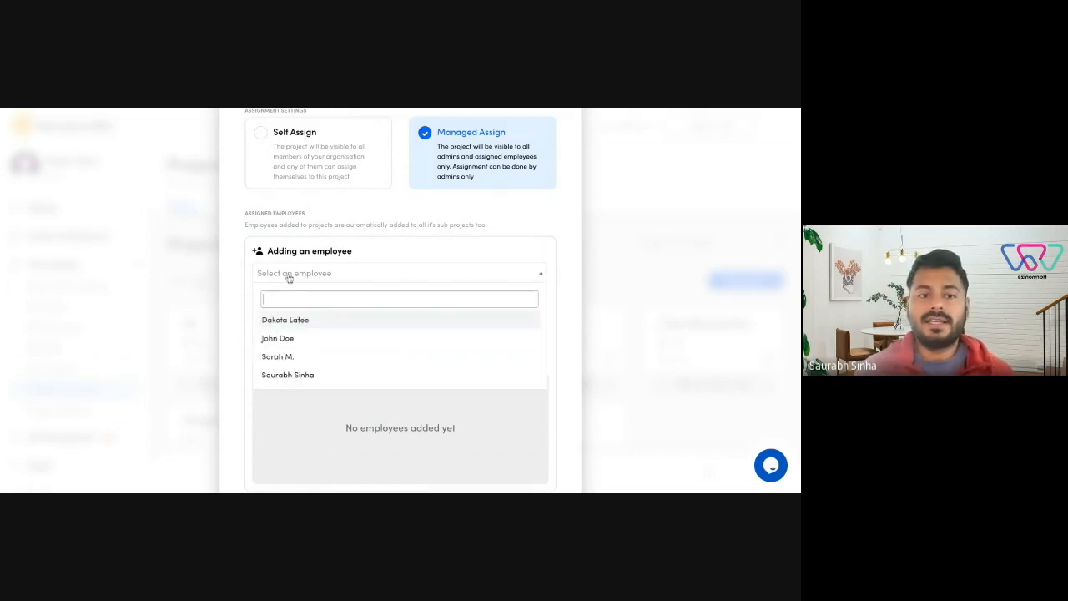
pyautogui.click(283, 341)
pyautogui.scroll(-2, 300, 355)
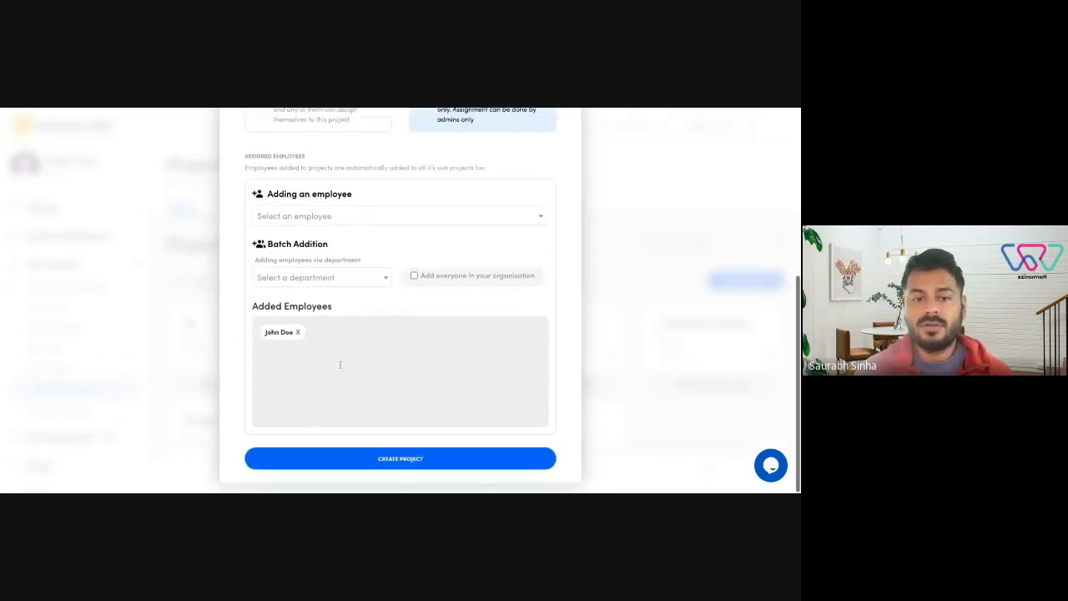
pyautogui.click(384, 461)
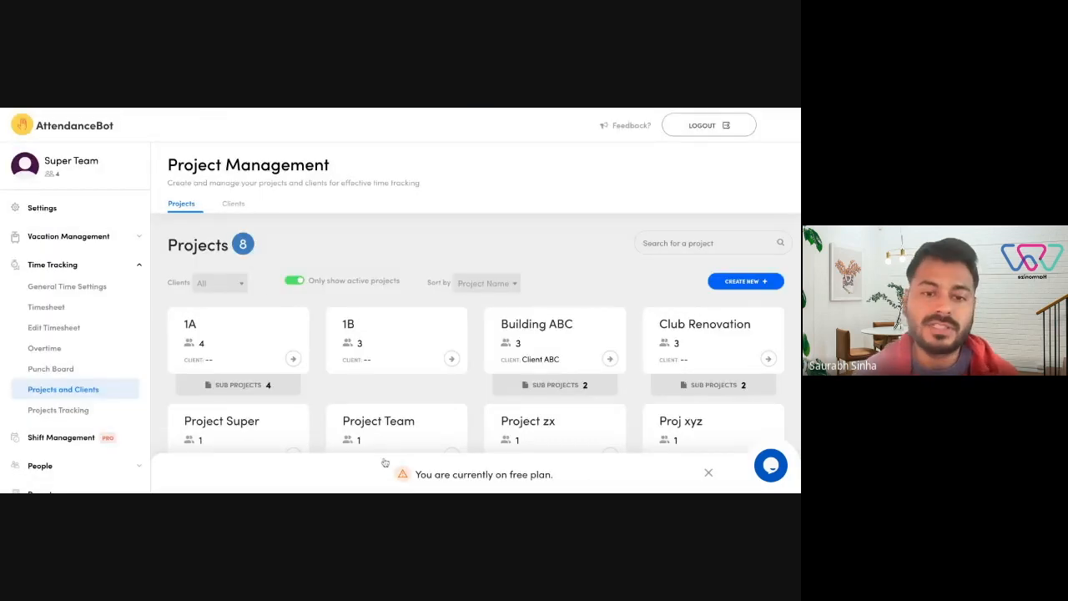
# Start a new sub project under Project zx and name it "Sub proj zx".
pyautogui.scroll(-1, 384, 369)
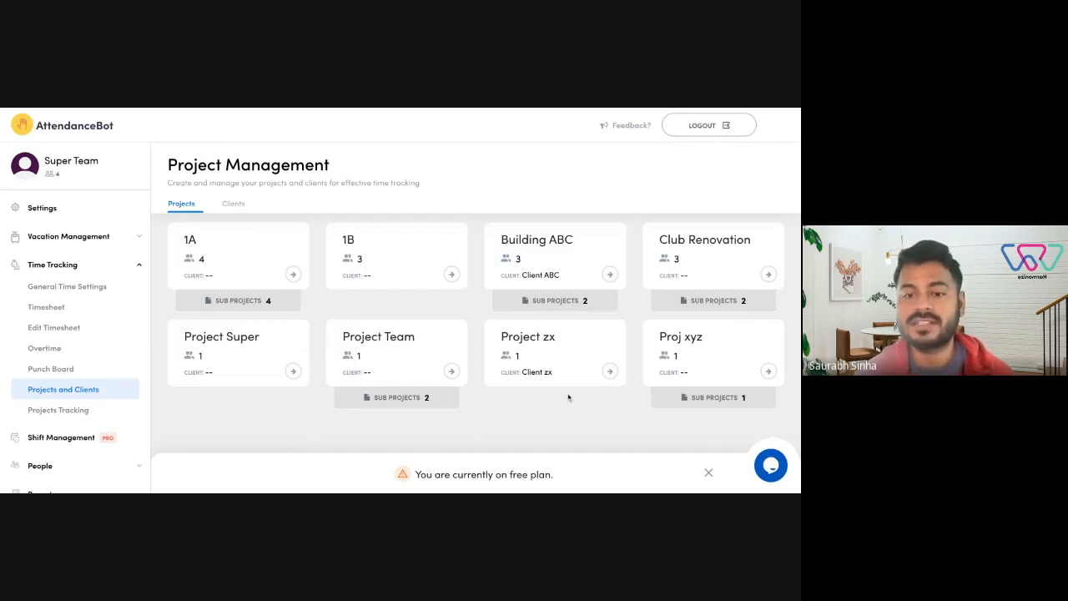
pyautogui.click(609, 371)
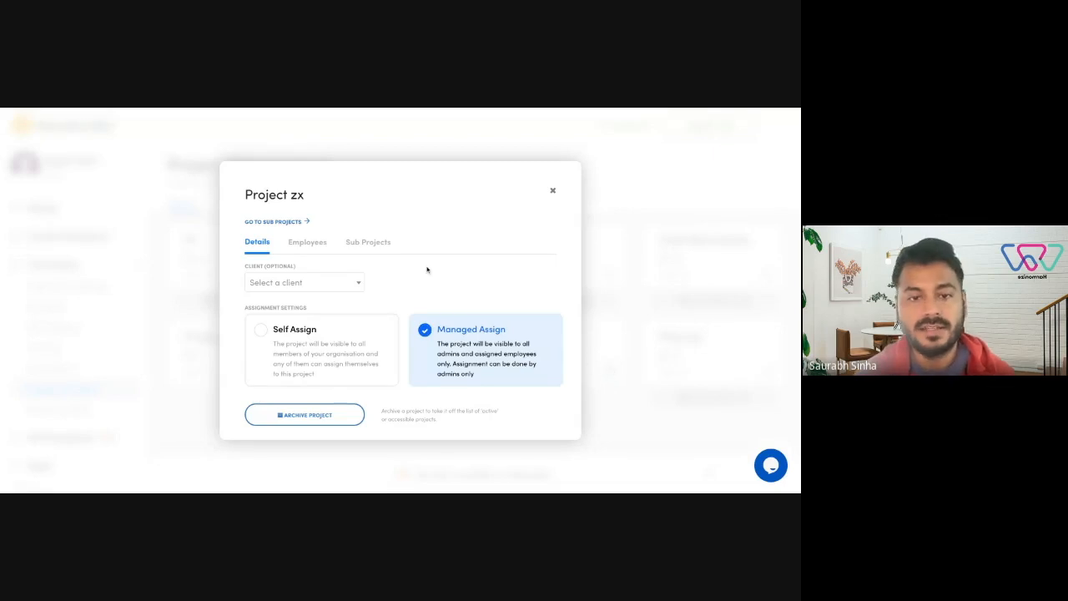
pyautogui.click(357, 245)
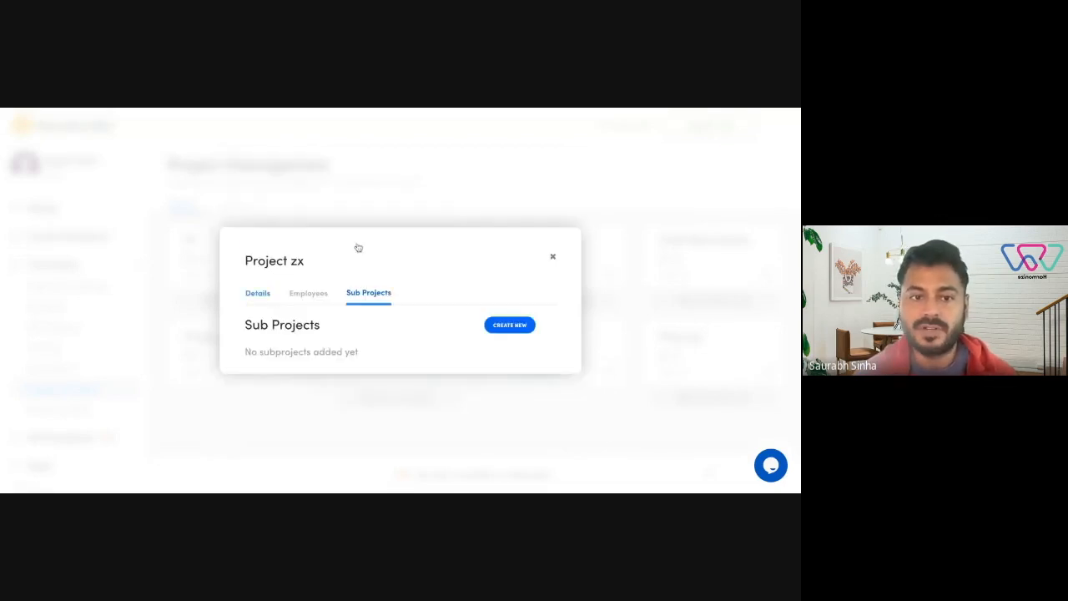
pyautogui.click(498, 328)
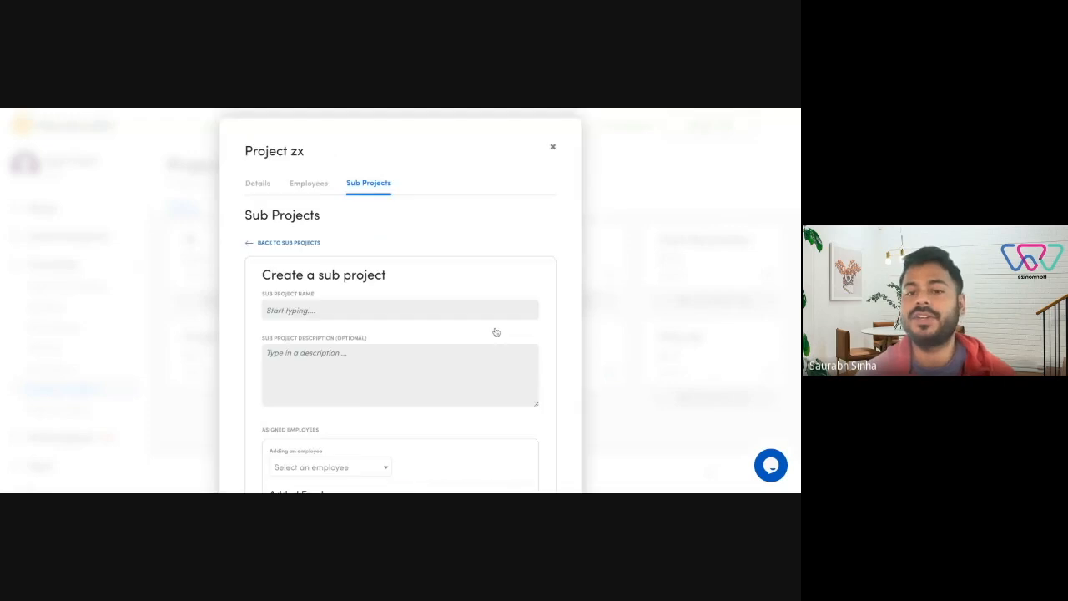
pyautogui.click(338, 309)
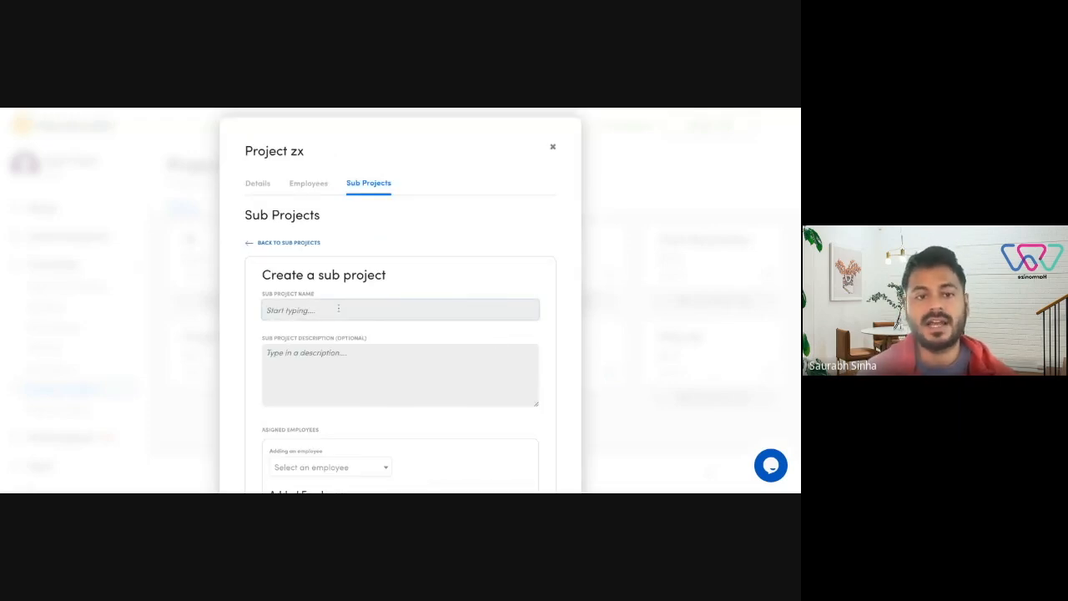
pyautogui.write('S')
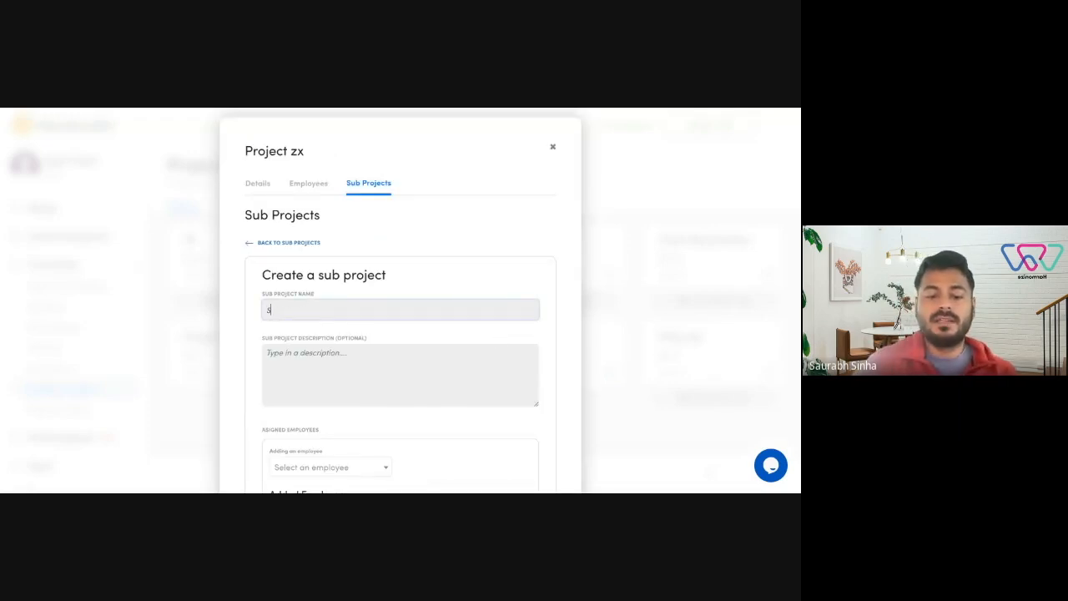
pyautogui.write('ub proj zx')
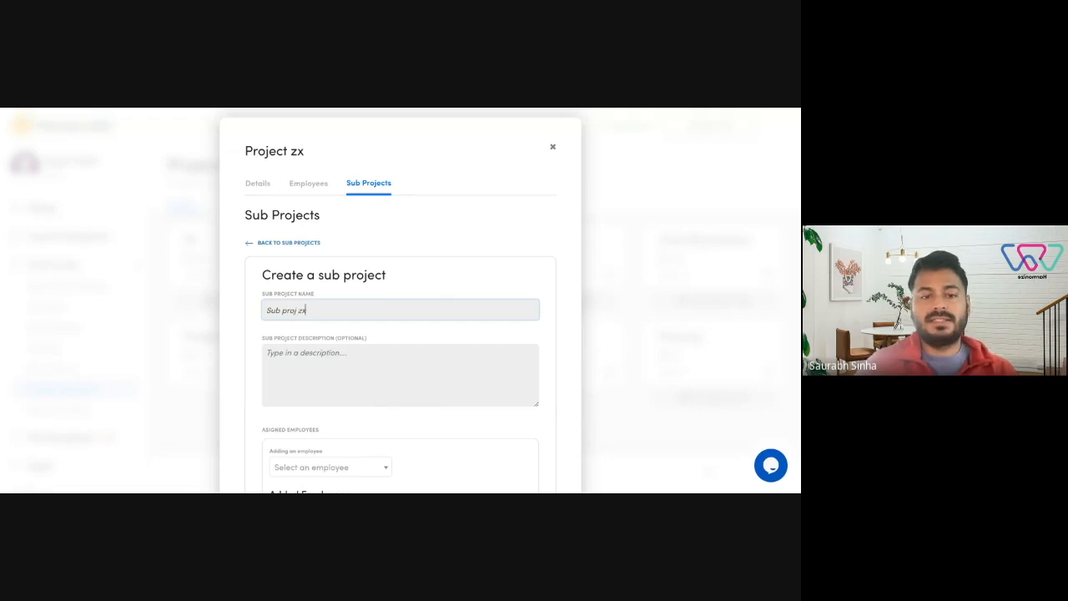
# Create the sub project with its already added employee and close the Project zx window.
pyautogui.scroll(-2, 372, 348)
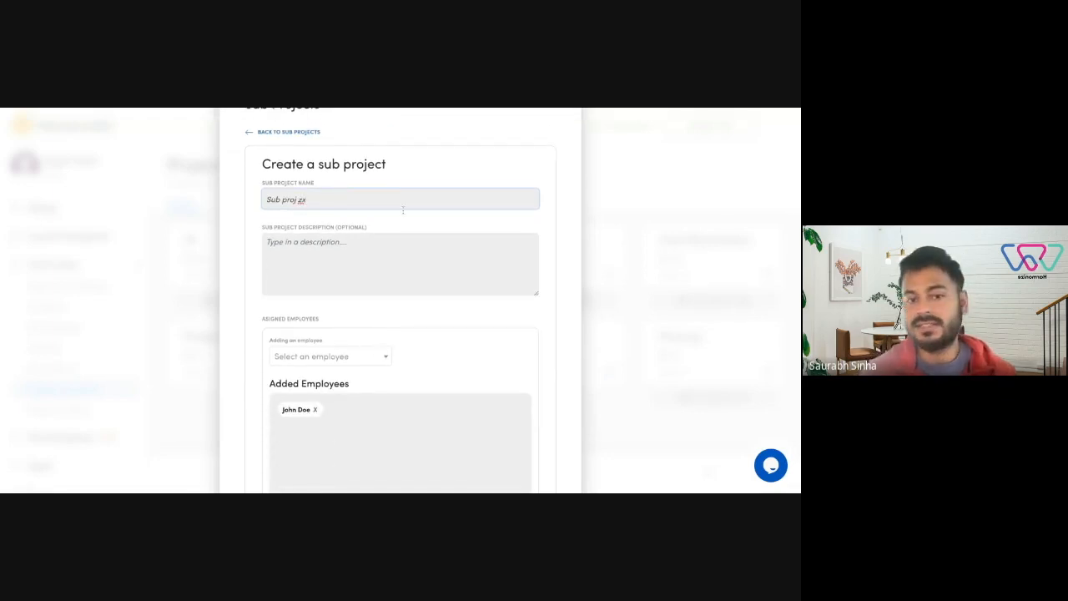
pyautogui.scroll(-2, 397, 319)
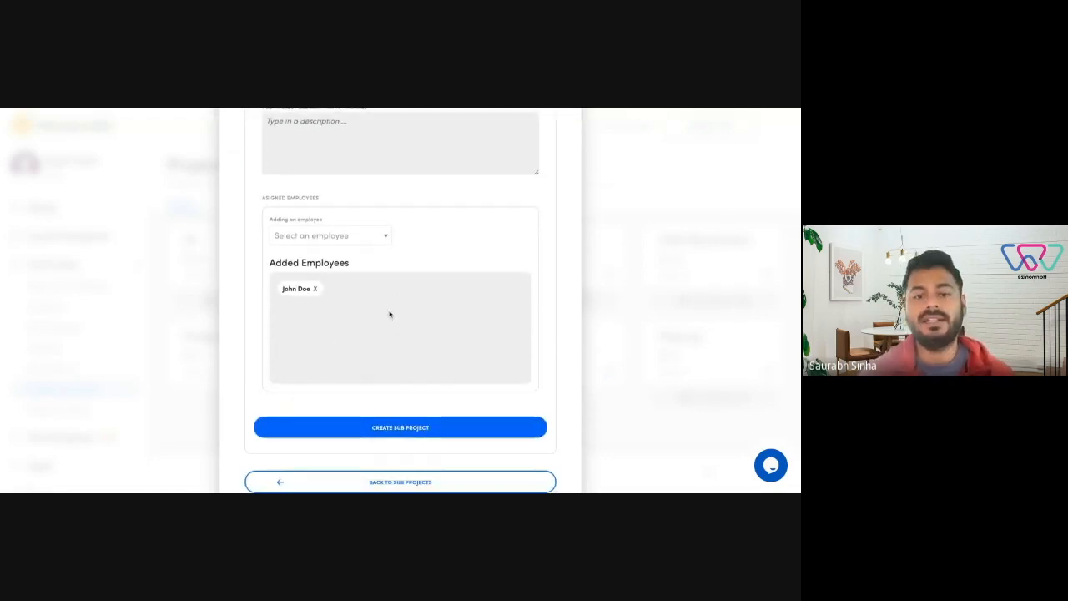
pyautogui.scroll(-1, 371, 388)
pyautogui.click(392, 394)
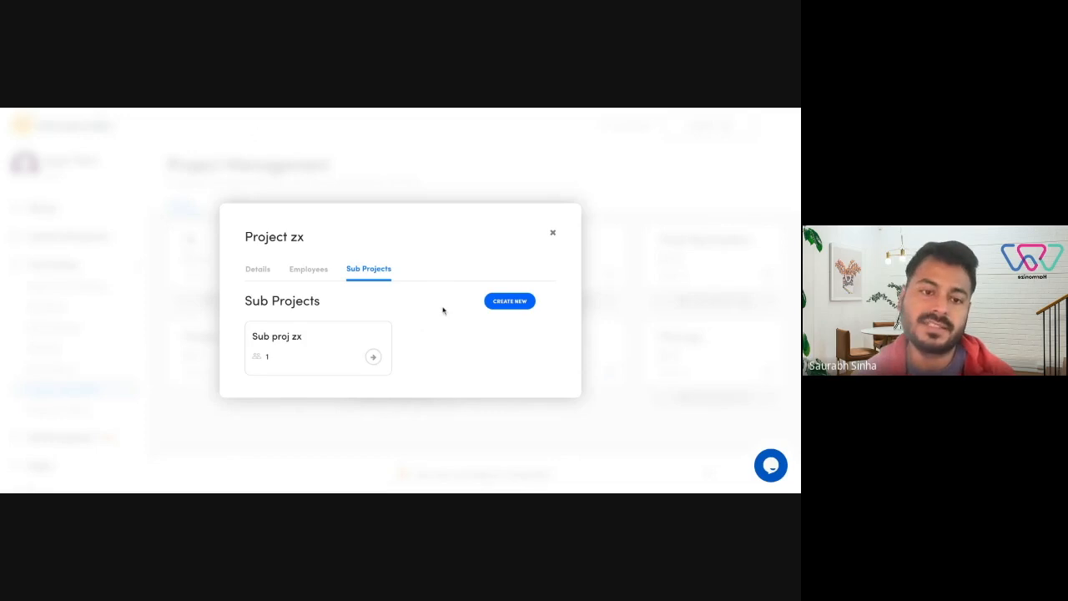
pyautogui.click(554, 234)
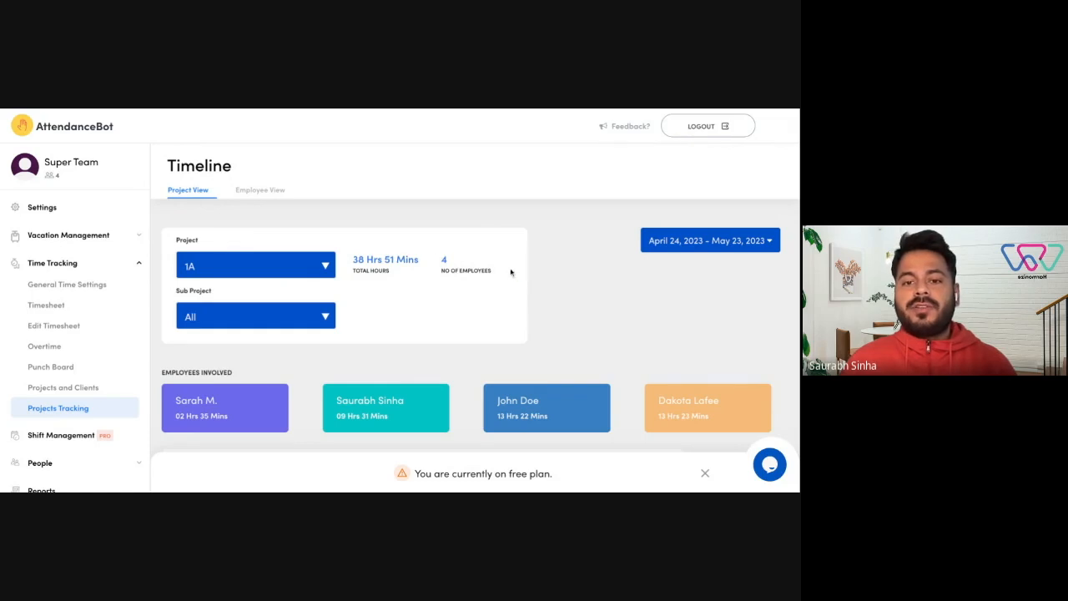
# Examine project 1A's tracked hours per employee and the total breakdown of stats in the timeline's project view.
pyautogui.scroll(-1, 526, 384)
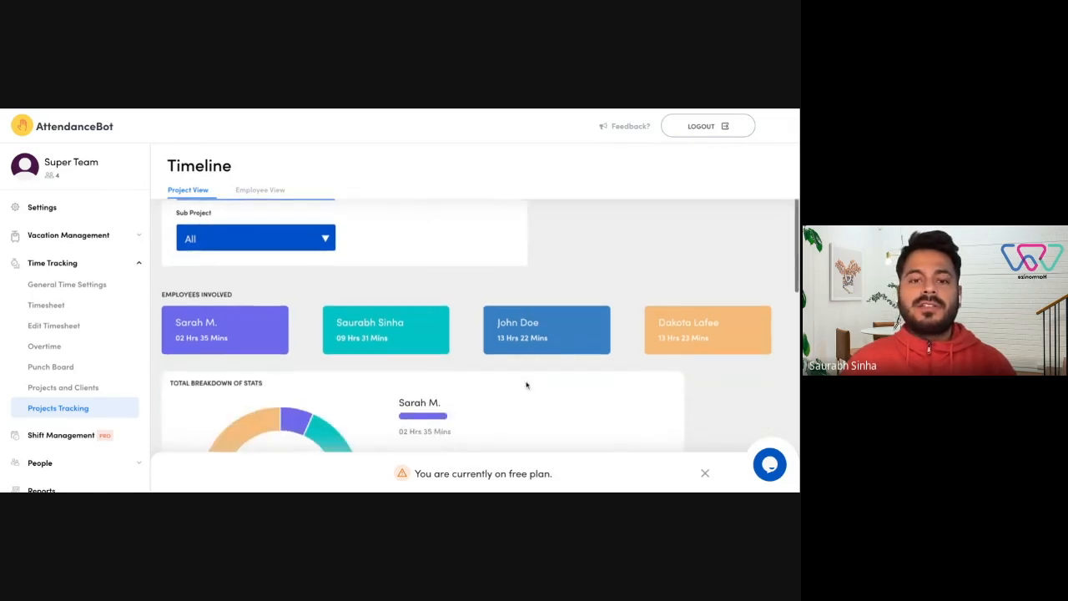
pyautogui.scroll(1, 400, 267)
pyautogui.scroll(-1, 405, 382)
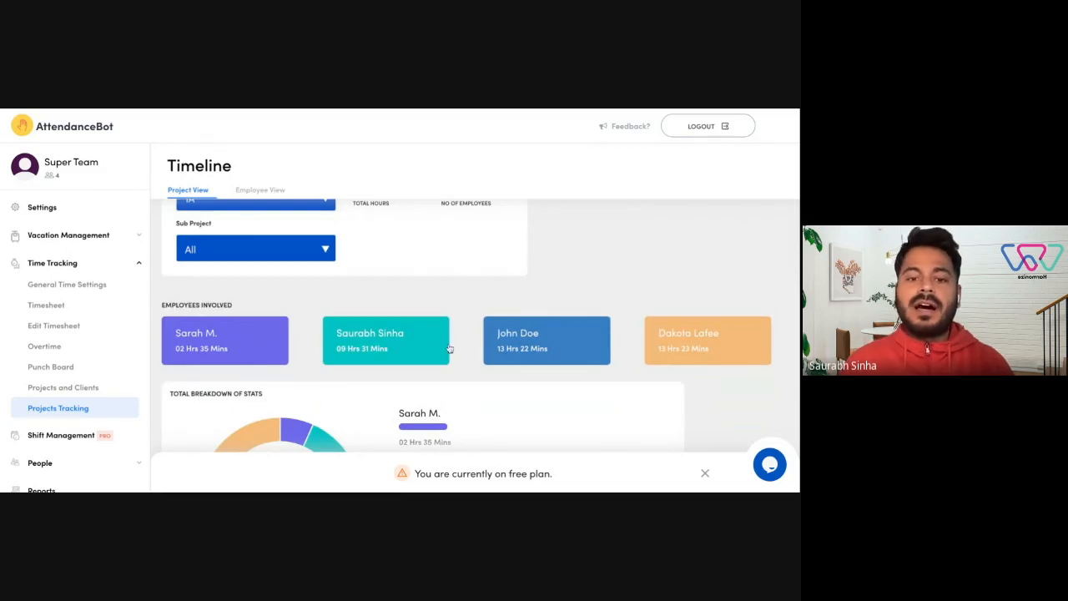
pyautogui.scroll(-1, 483, 359)
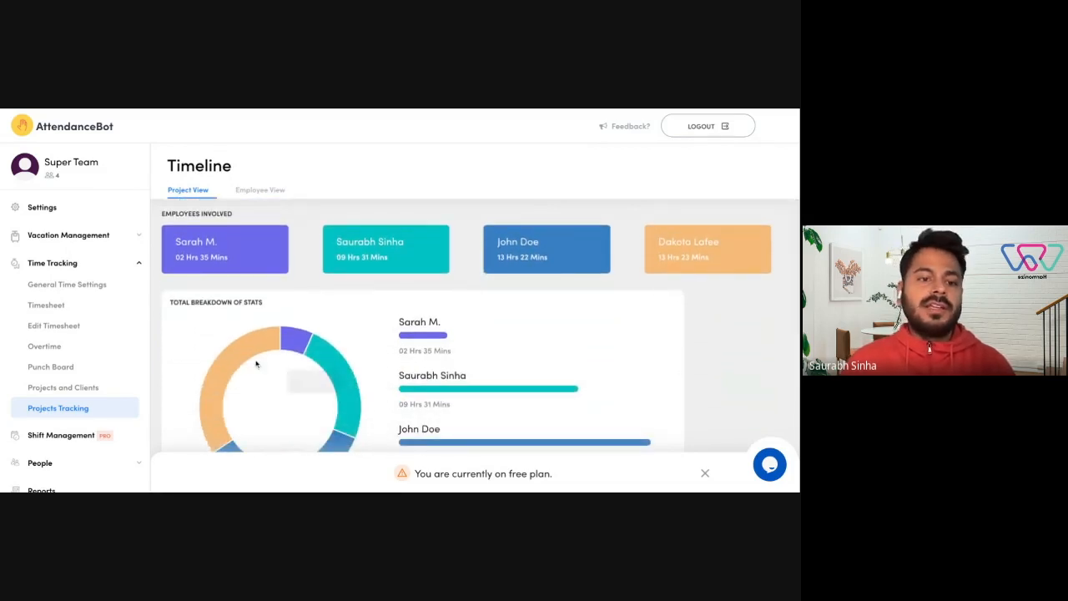
pyautogui.scroll(-1, 353, 336)
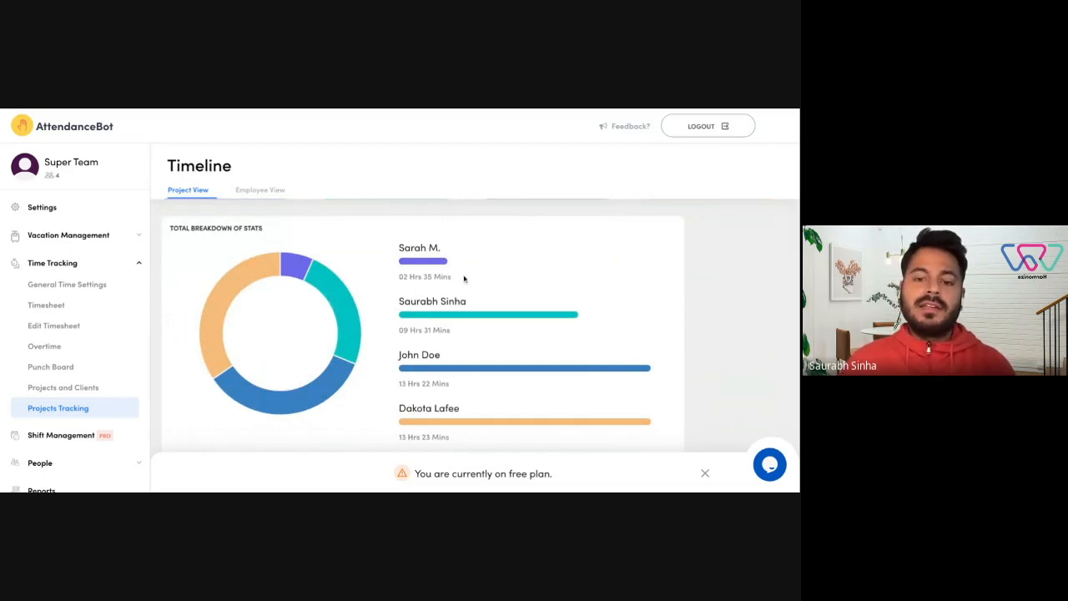
pyautogui.scroll(-3, 453, 330)
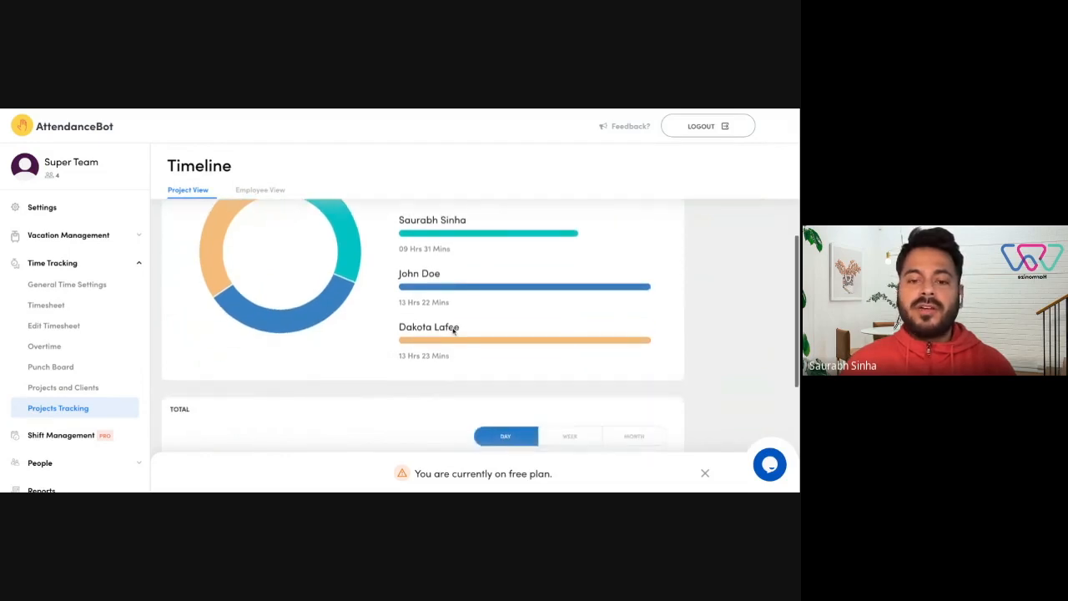
# Examine project 1A's total hours chart by day and check which other projects can be selected in the project view.
pyautogui.scroll(-3, 453, 331)
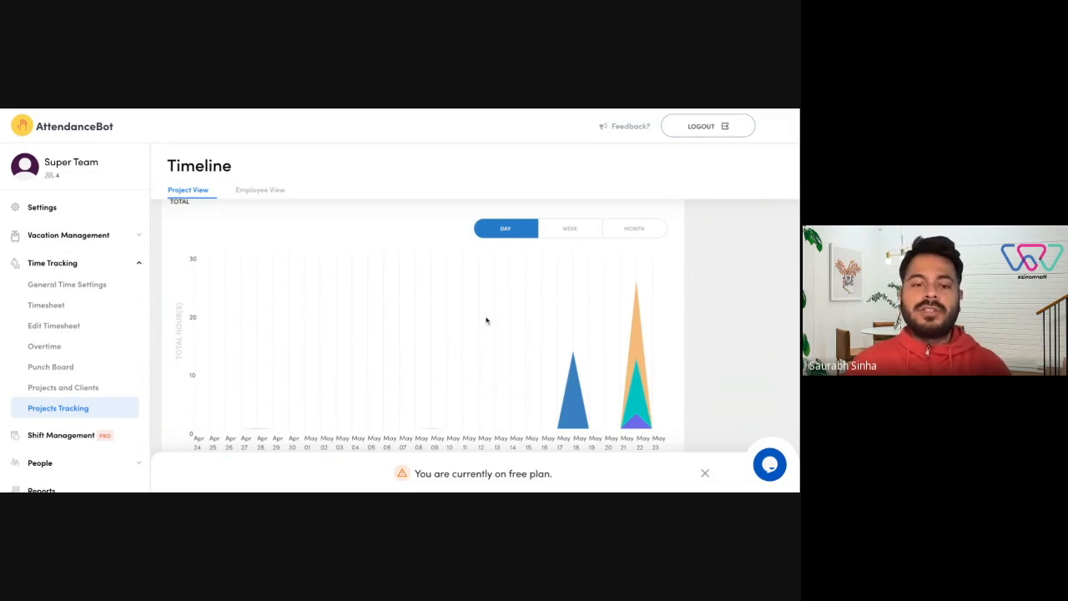
pyautogui.scroll(6, 487, 321)
pyautogui.click(306, 266)
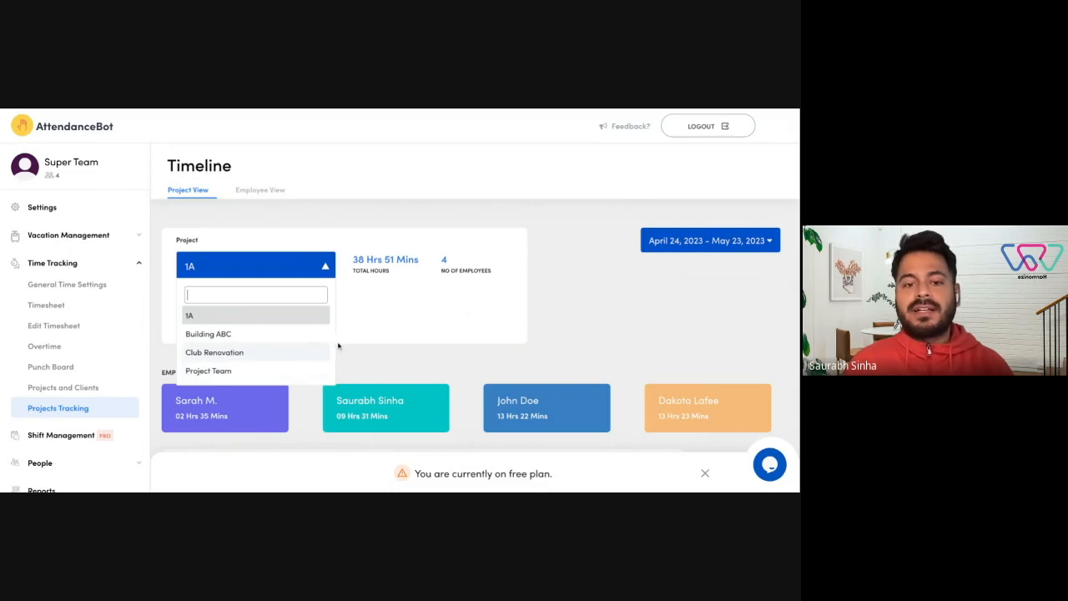
pyautogui.click(363, 342)
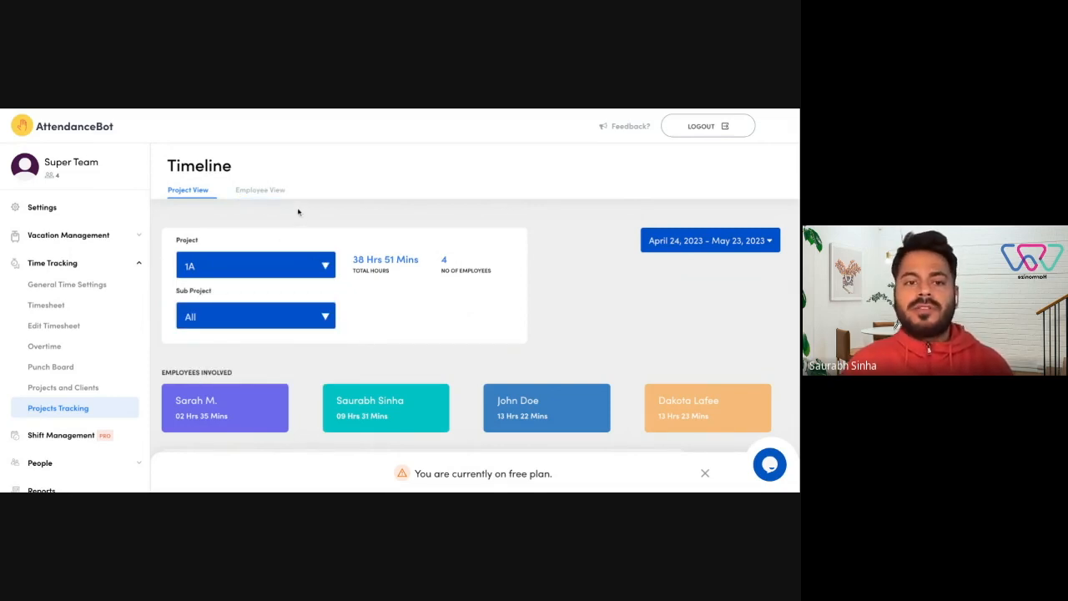
# Check the selectable people in the timeline's employee view and examine the current employee's project hours, stats breakdown and daily total chart.
pyautogui.click(298, 266)
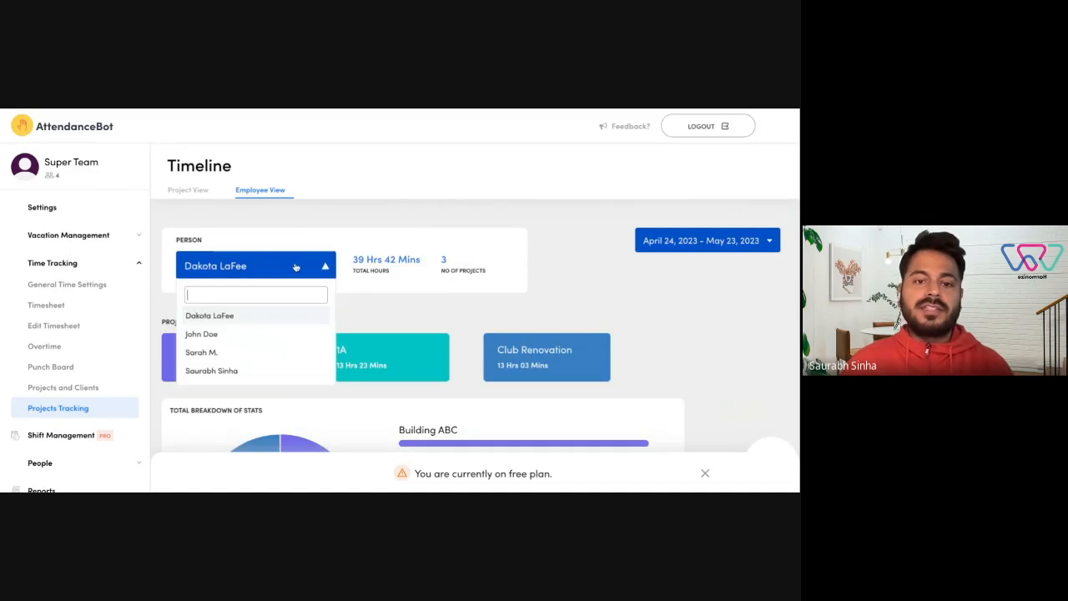
pyautogui.click(367, 304)
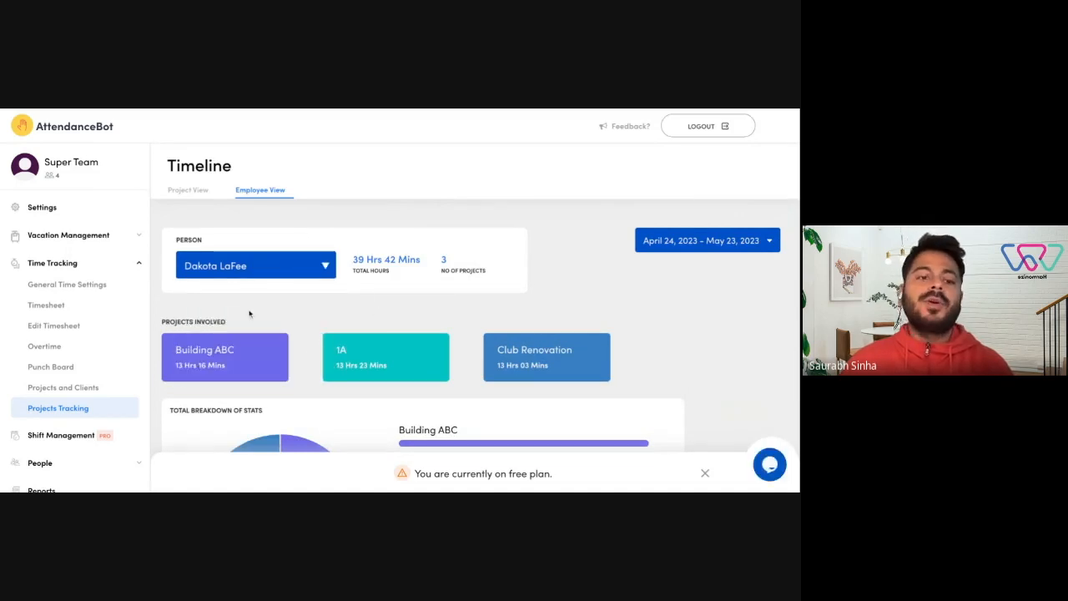
pyautogui.scroll(-1, 248, 309)
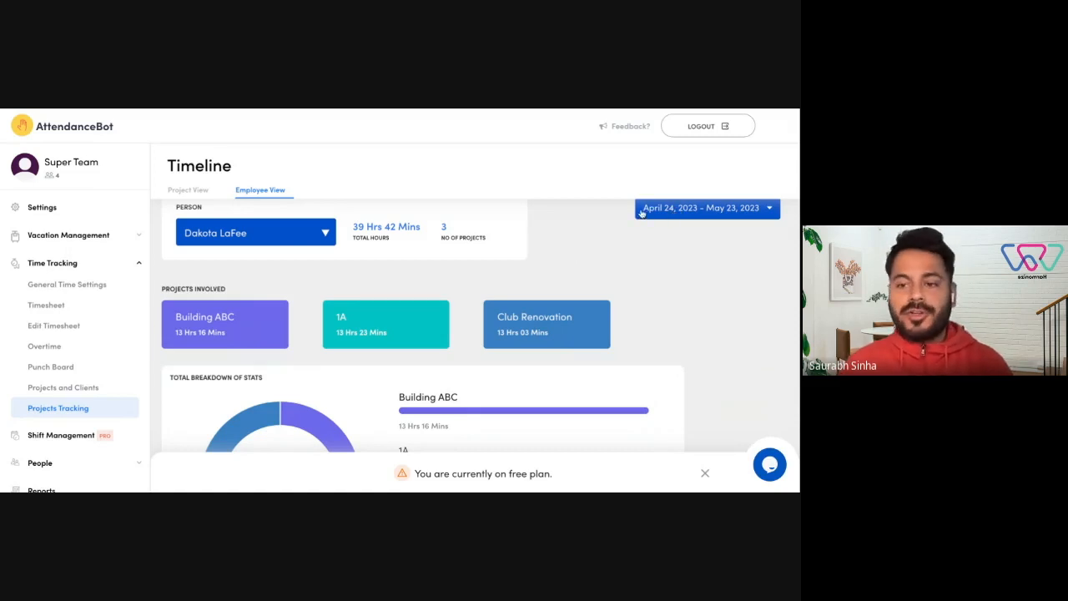
pyautogui.scroll(-3, 584, 270)
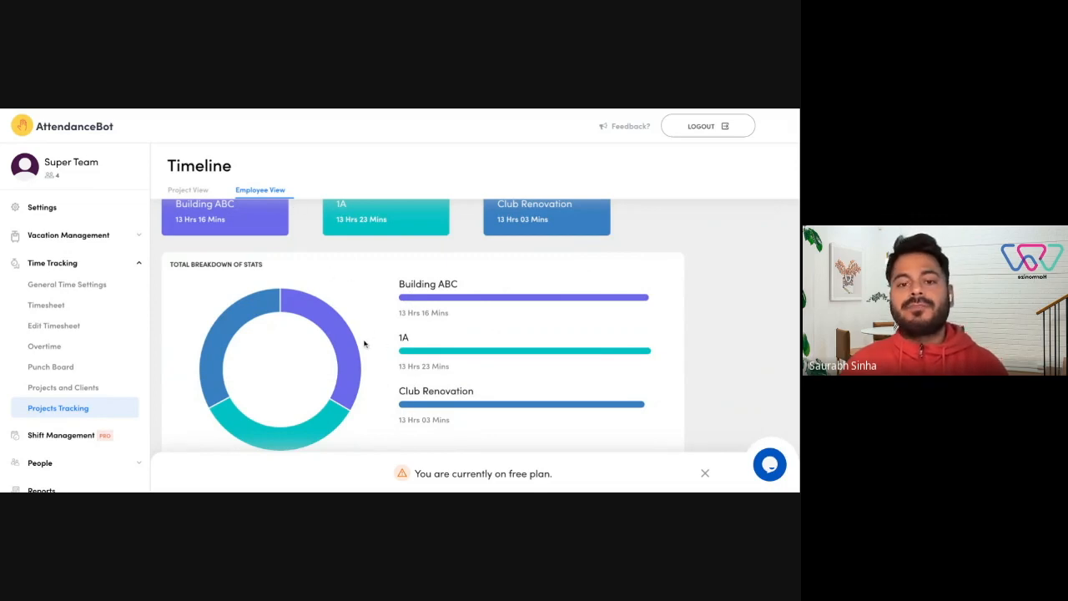
pyautogui.scroll(-5, 364, 342)
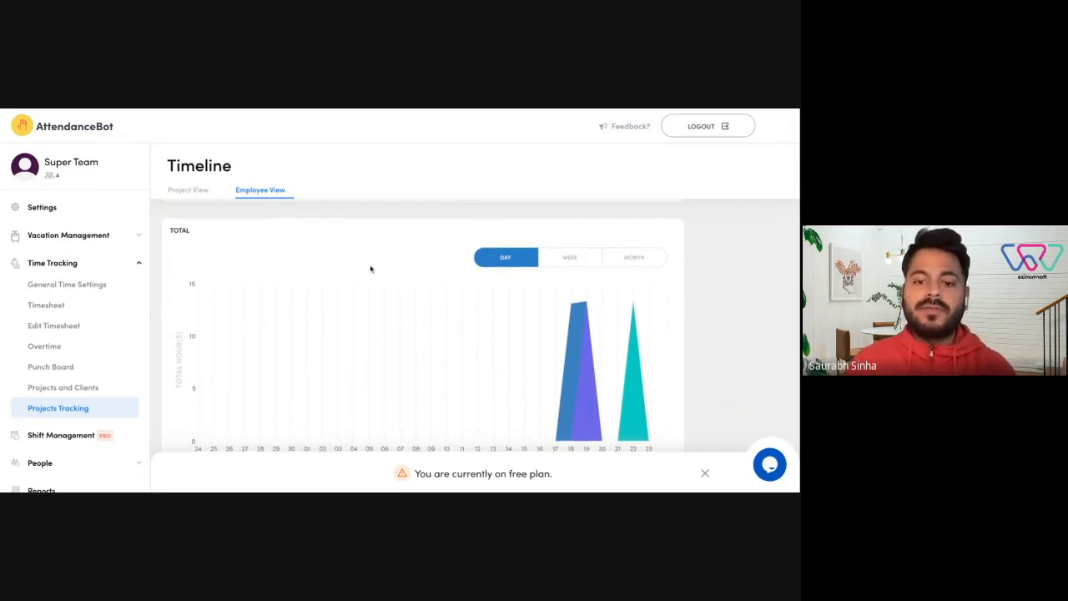
pyautogui.scroll(-1, 369, 269)
pyautogui.scroll(5, 391, 290)
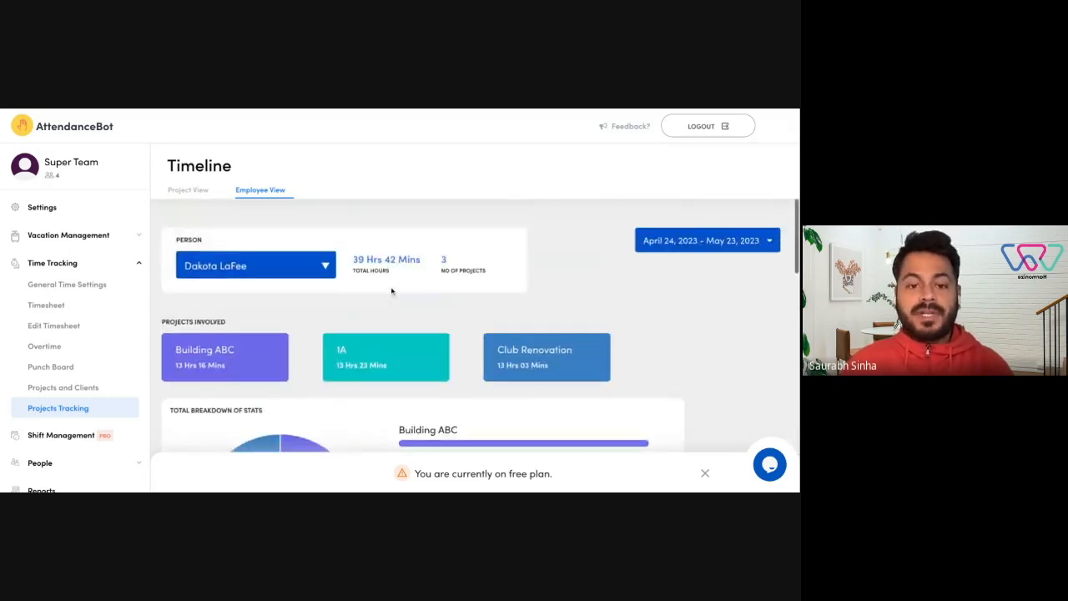